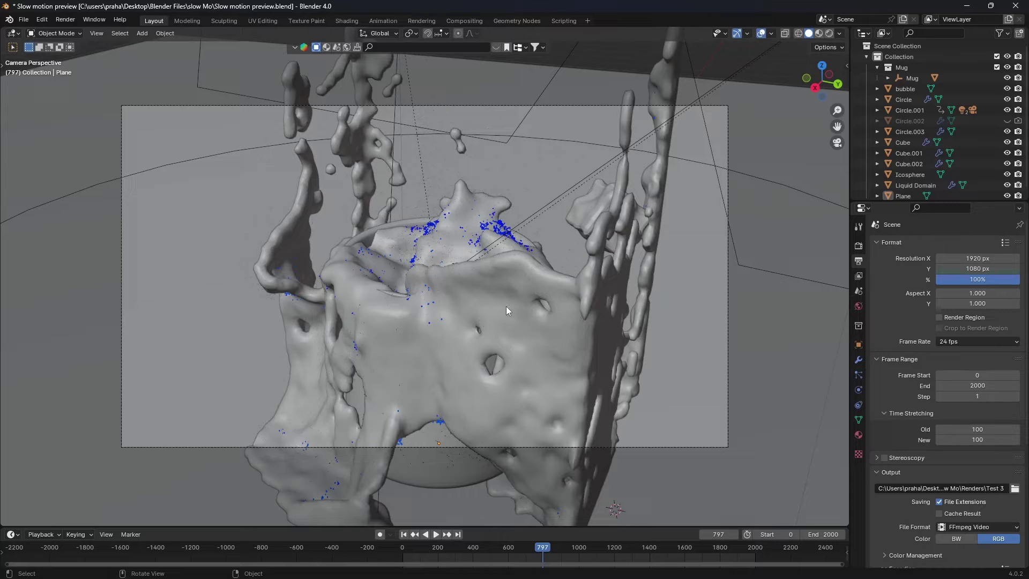
# Scrub the timeline to frame 1119, then back to frame 782 where the liquid splashes
pyautogui.click(600, 547)
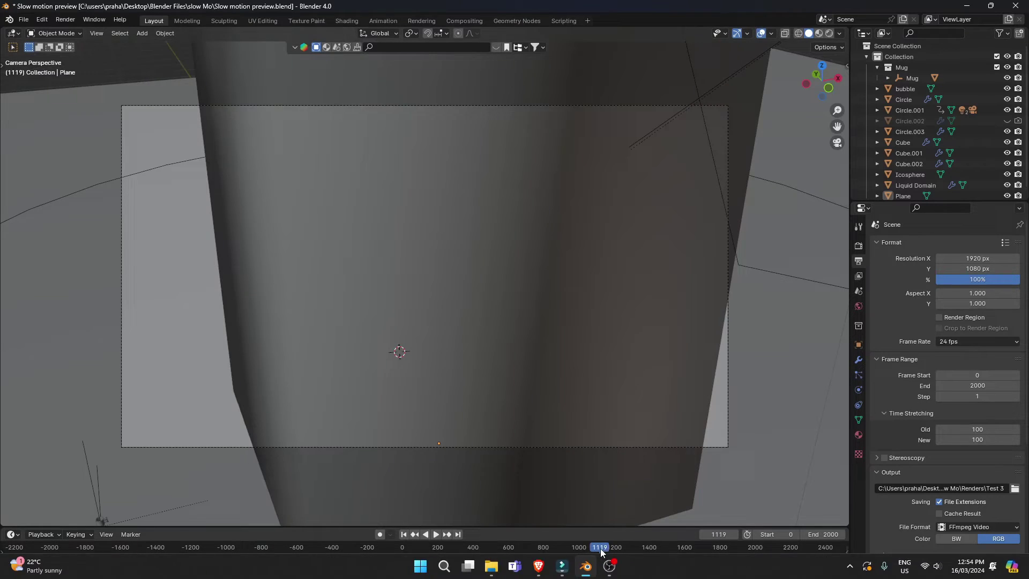
pyautogui.click(541, 548)
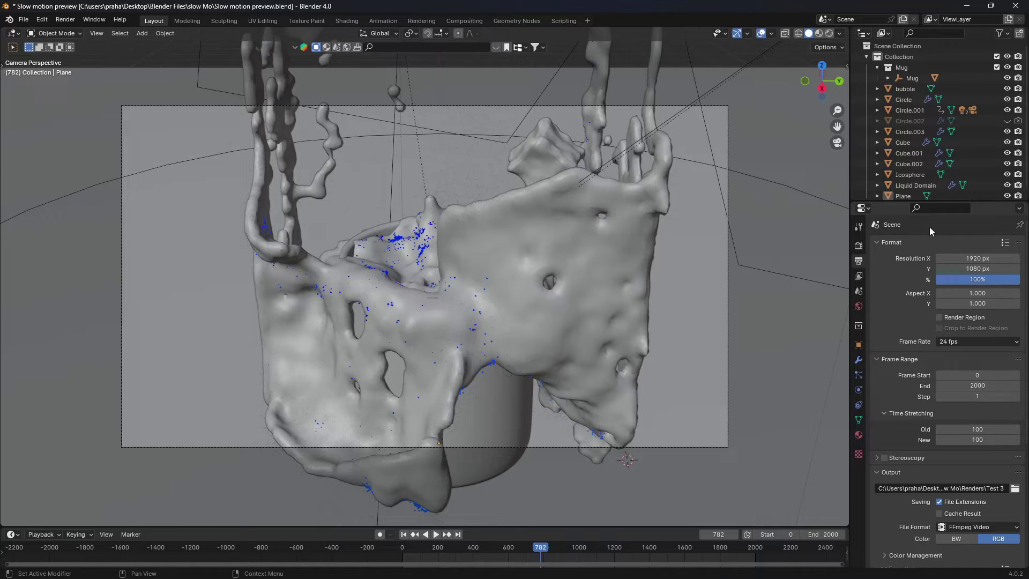
pyautogui.scroll(-1, 909, 381)
pyautogui.click(887, 340)
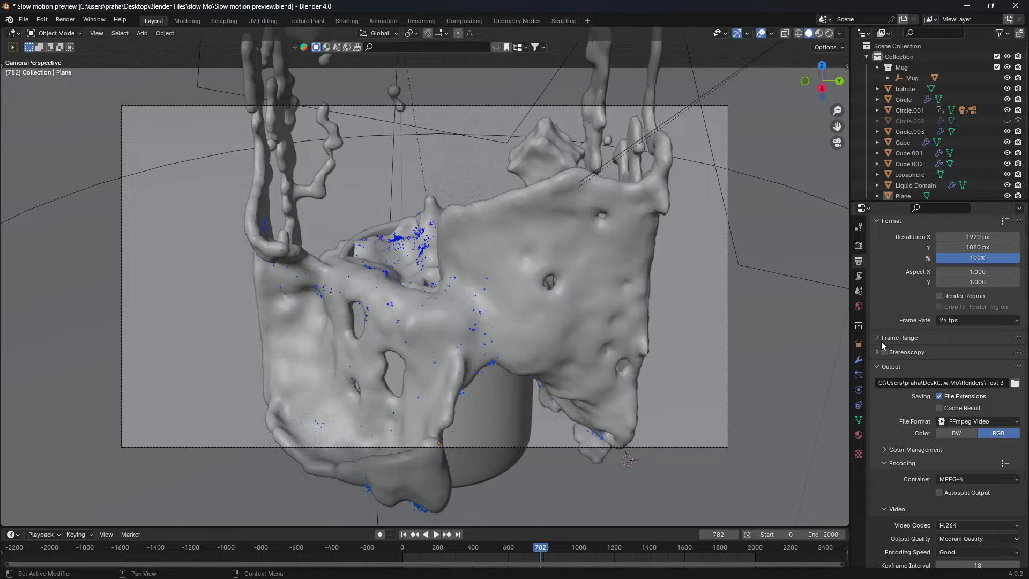
pyautogui.click(890, 340)
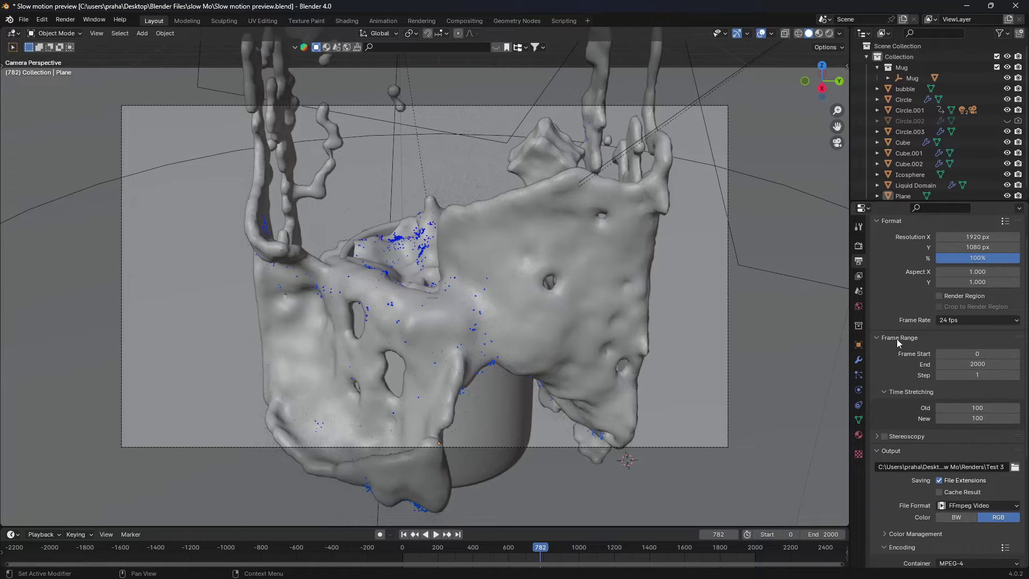
# Enter 200 as the Time Stretching New value, keeping Old at 100
pyautogui.click(976, 418)
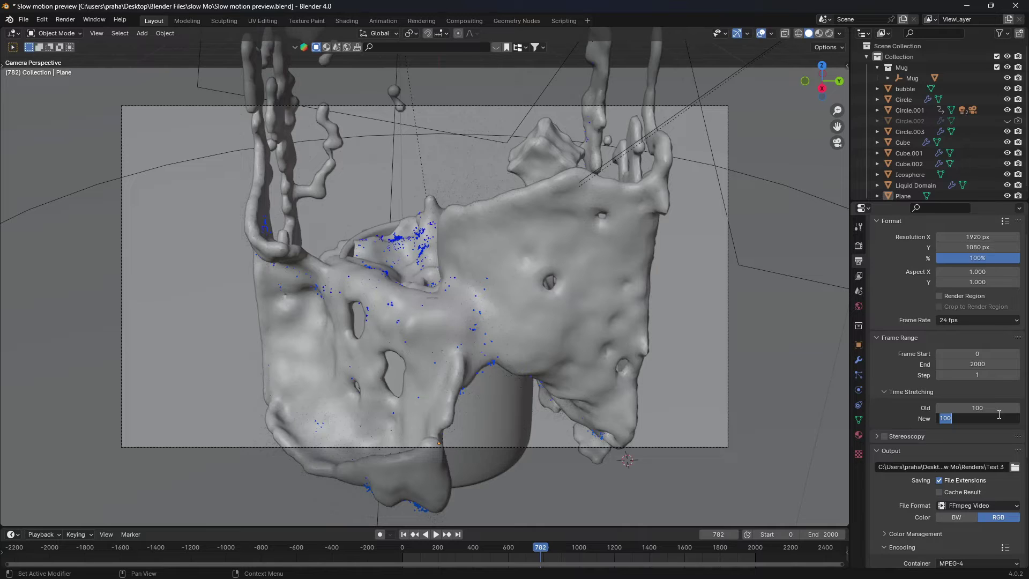
pyautogui.write('200')
pyautogui.press('Return')
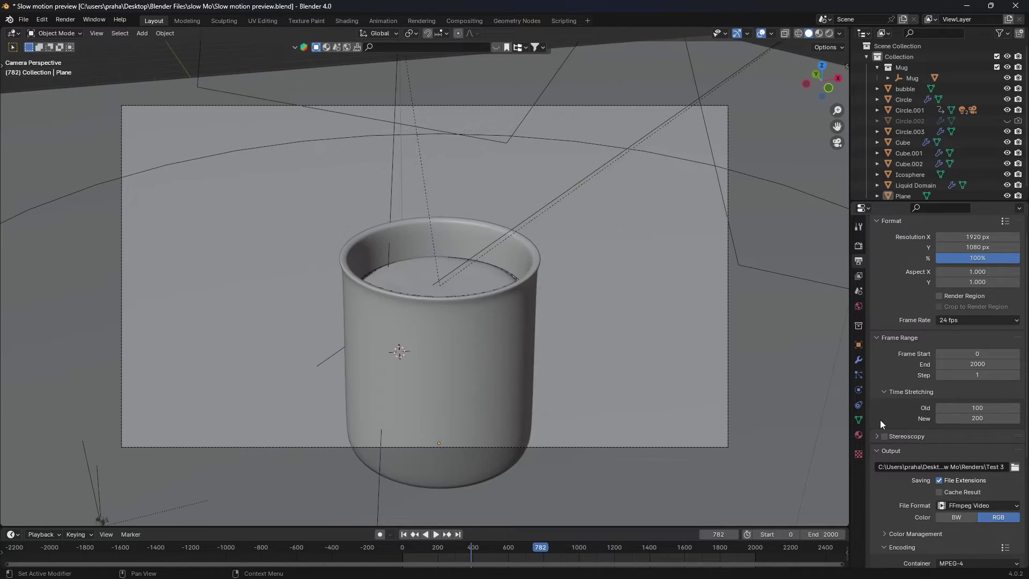
# Try other time-stretch ratios: New 50, then New 100 with Old 200
pyautogui.click(957, 416)
pyautogui.write('50')
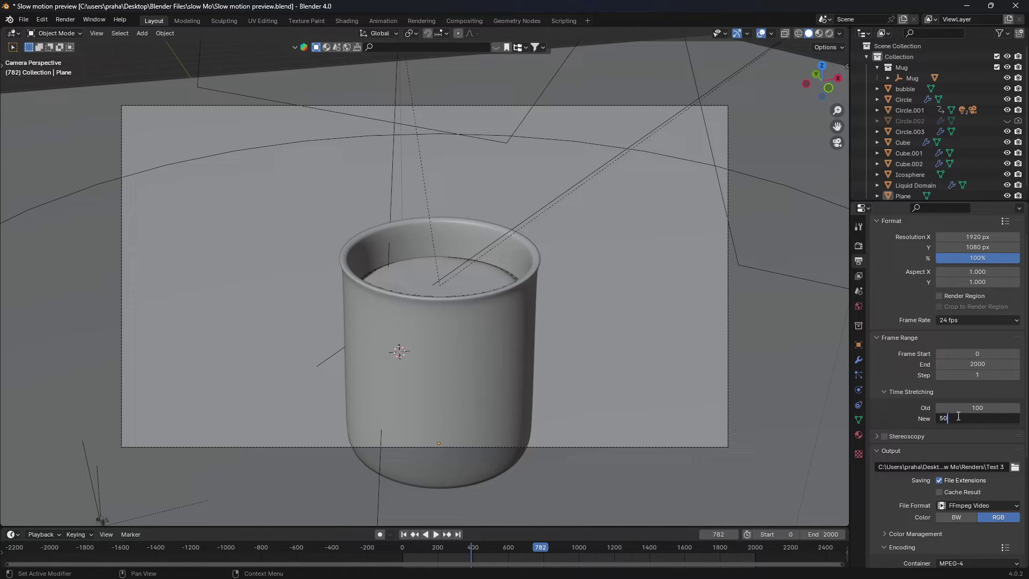
pyautogui.press('BackSpace')
pyautogui.press('BackSpace')
pyautogui.write('100')
pyautogui.press('Return')
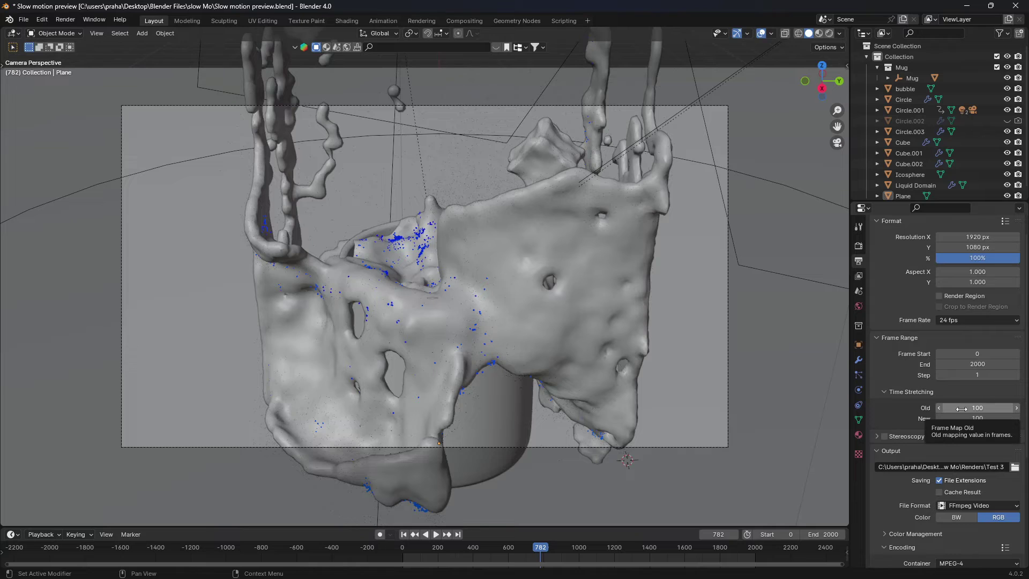
pyautogui.click(963, 409)
pyautogui.write('2')
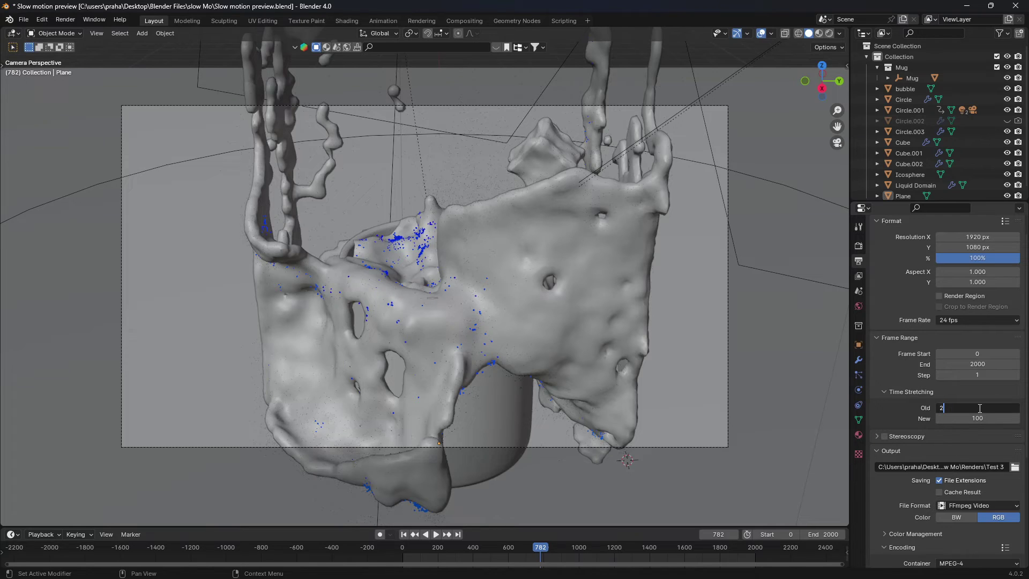
pyautogui.write('00')
pyautogui.press('Return')
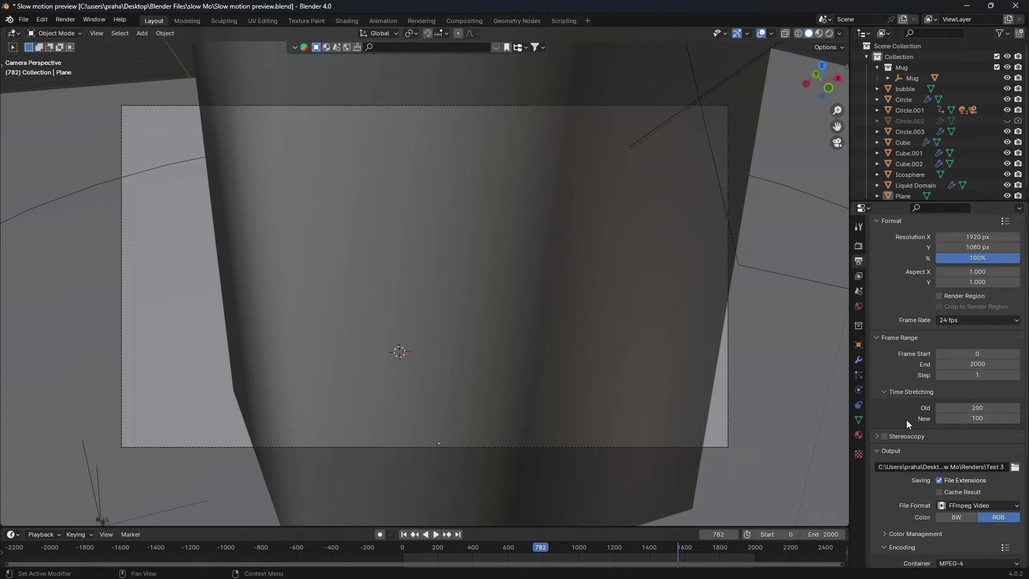
# Settle on Time Stretching Old 100 and New 200, then start the animation playing
pyautogui.click(974, 408)
pyautogui.write('100')
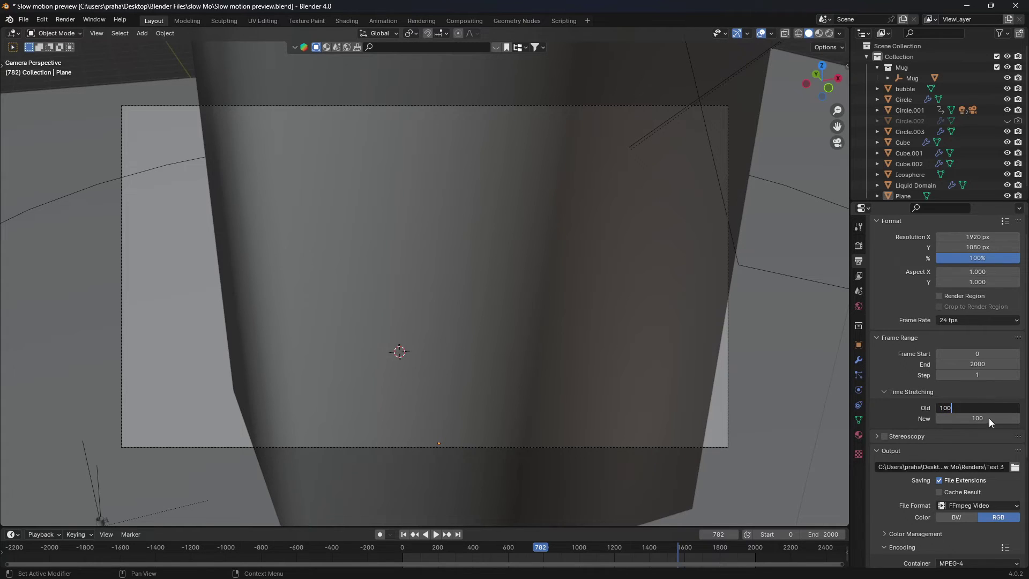
pyautogui.click(989, 418)
pyautogui.write('200')
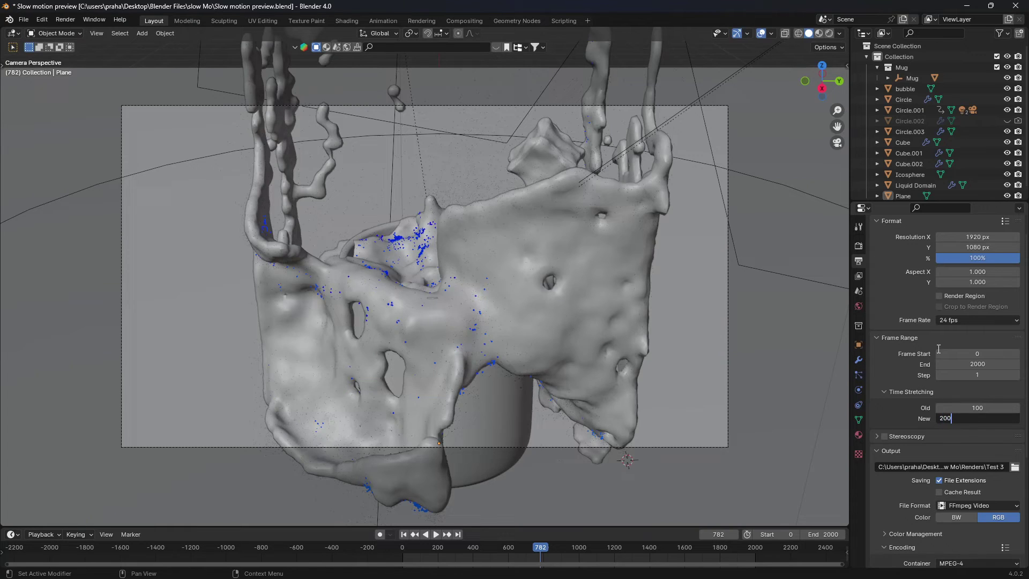
pyautogui.press('Return')
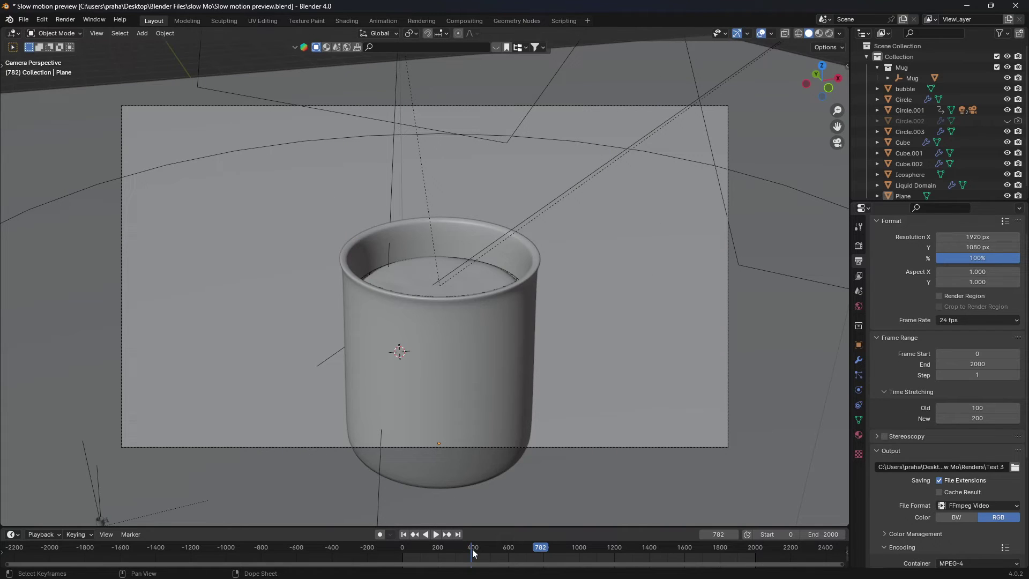
pyautogui.press('Right')
pyautogui.press('Right')
pyautogui.press('Right')
pyautogui.press('Right')
pyautogui.press('Right')
pyautogui.press('Right')
pyautogui.press('Right')
pyautogui.press('Right')
pyautogui.press('Right')
pyautogui.press('Right')
pyautogui.press('Right')
pyautogui.press('Right')
# Rewind the playhead to frame 0 and play the slowed splash animation
pyautogui.moveTo(546, 552); pyautogui.dragTo(665, 558)
pyautogui.press('space')
pyautogui.press('space')
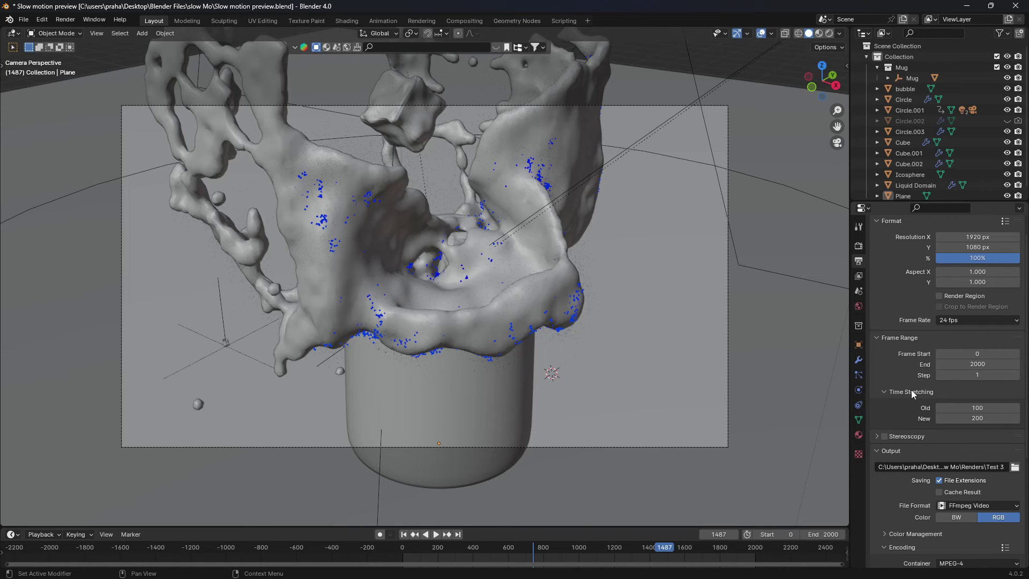
# Change the timeline End field from 2000 to 4000
pyautogui.click(824, 535)
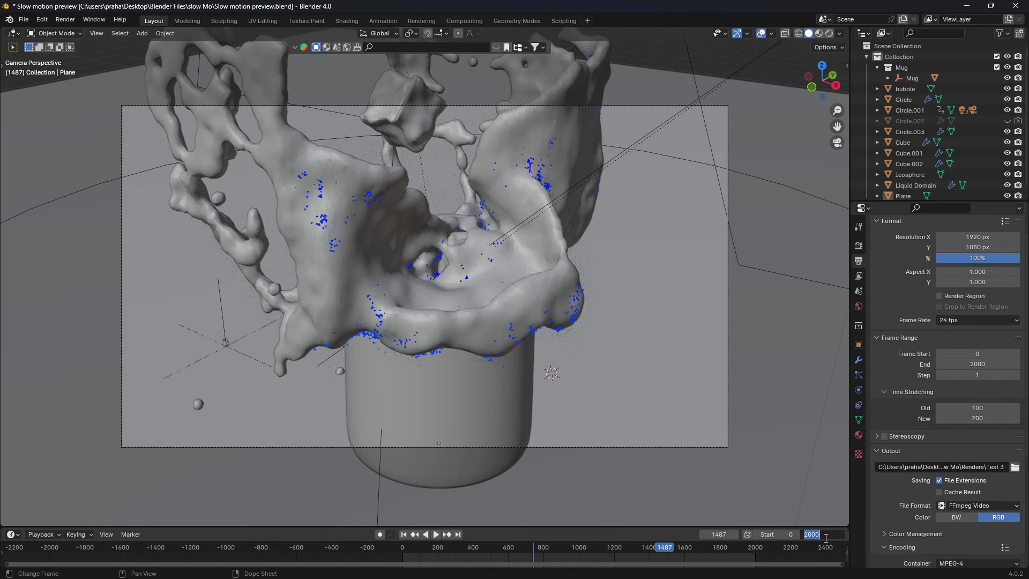
pyautogui.write('4000')
pyautogui.press('Return')
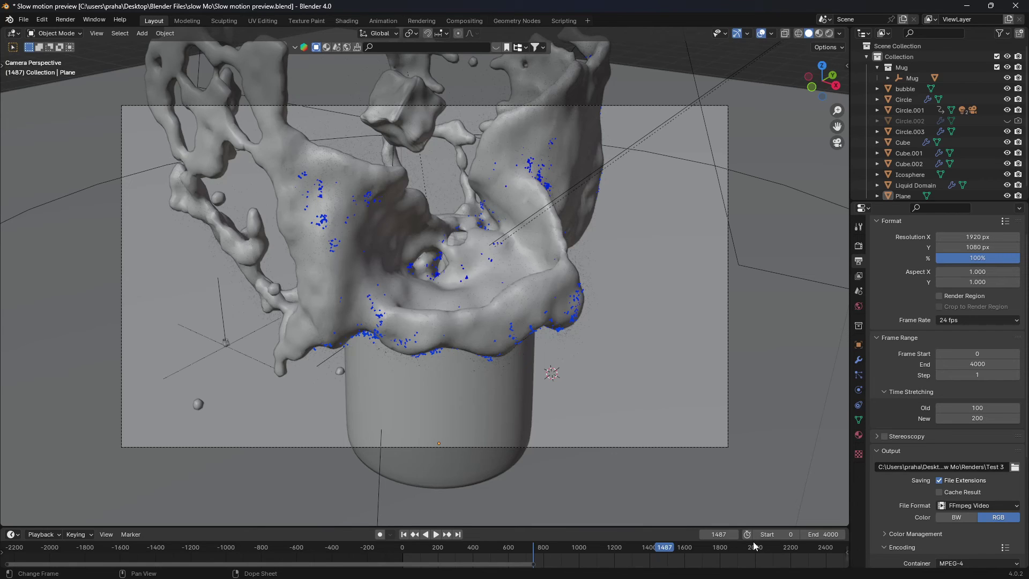